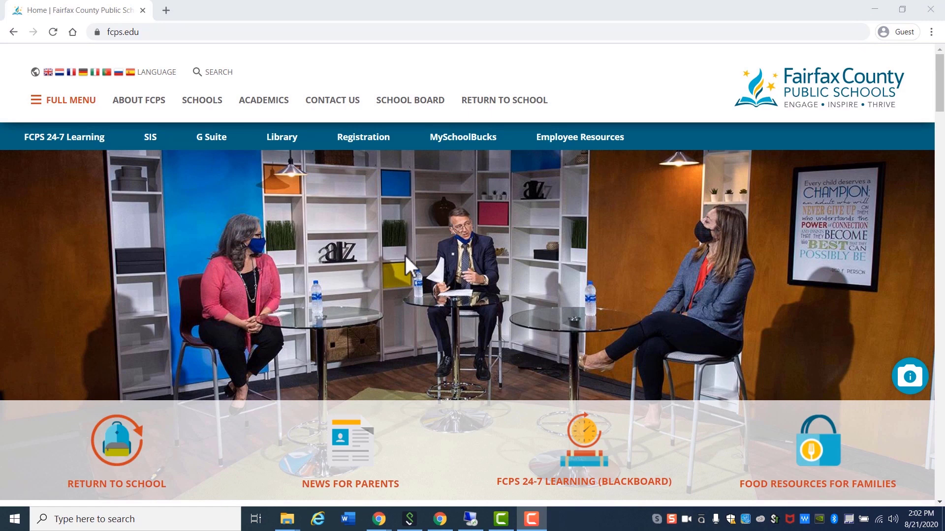
# Reach the Sound page from Start through Settings > System
pyautogui.click(17, 520)
pyautogui.moveTo(45, 463)
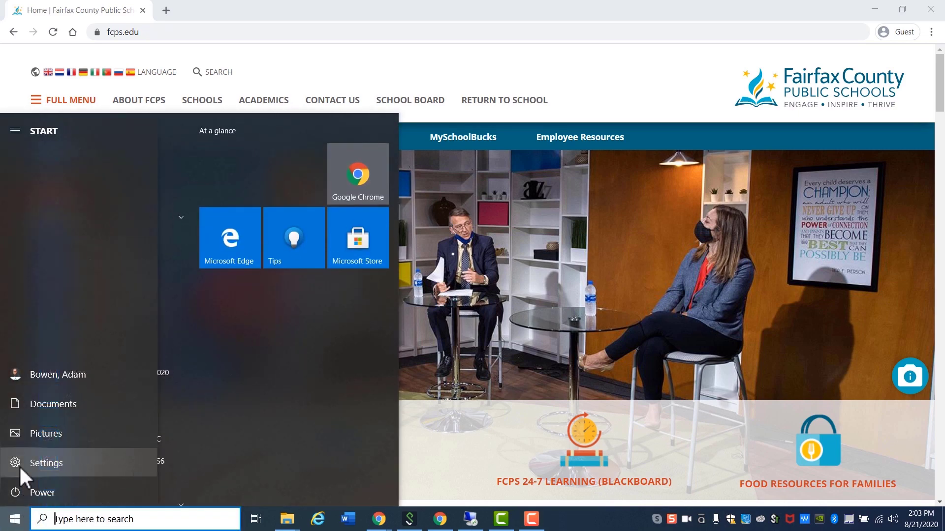
pyautogui.click(20, 467)
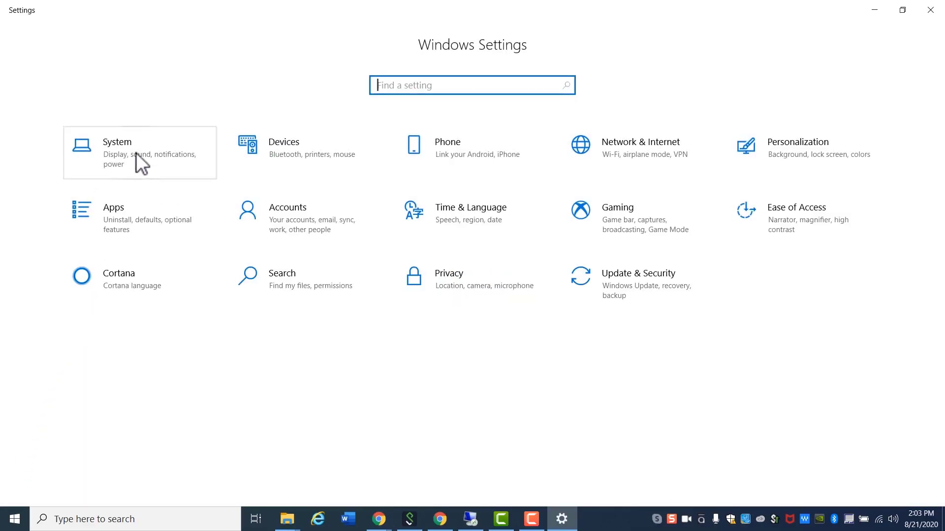
pyautogui.click(136, 152)
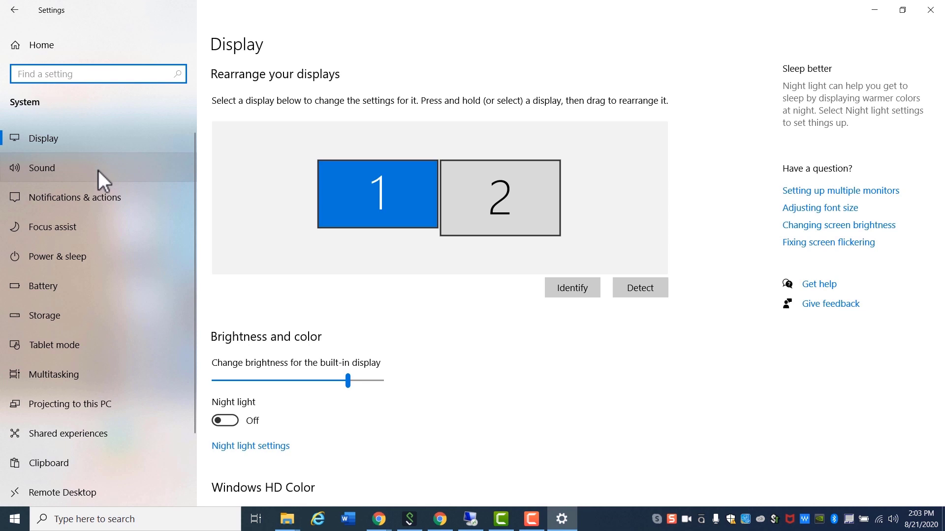
pyautogui.click(99, 170)
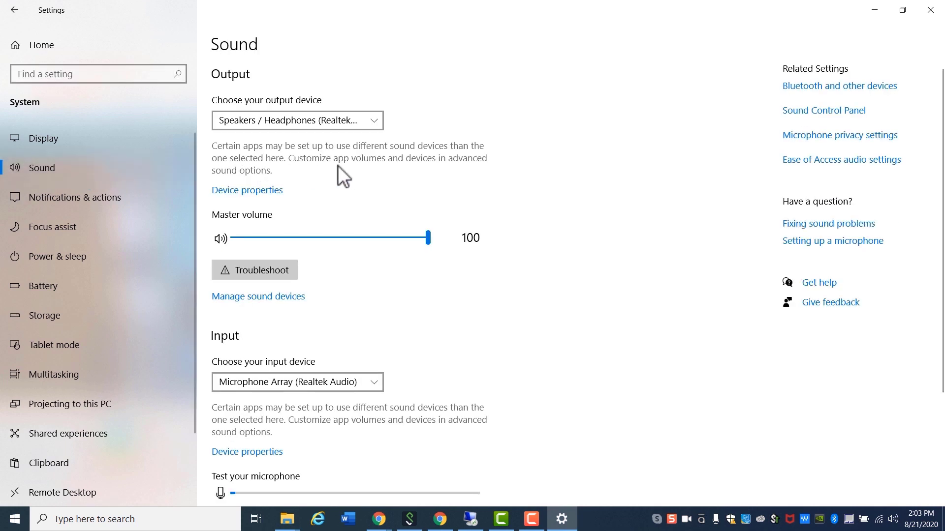
pyautogui.scroll(-2, 355, 167)
pyautogui.scroll(-3, 354, 168)
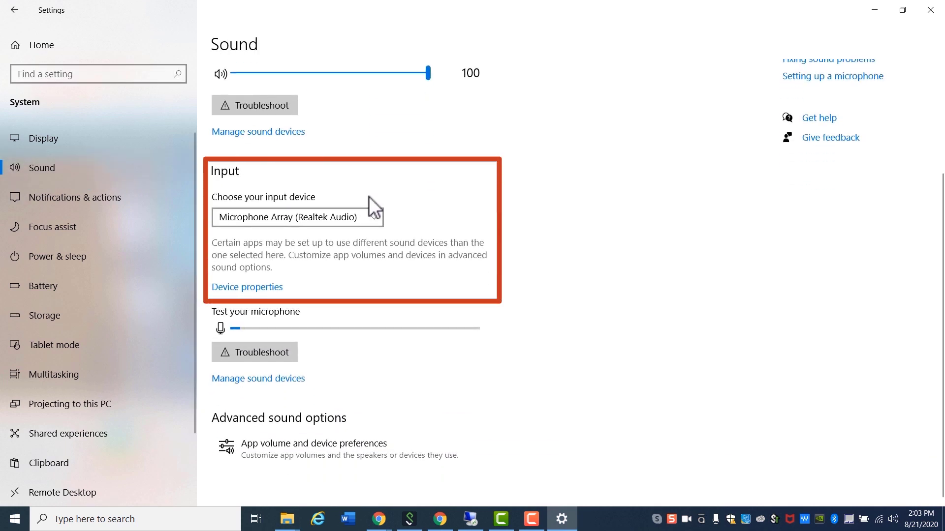
# Choose Microphone Array (Realtek Audio) as the input device
pyautogui.click(373, 222)
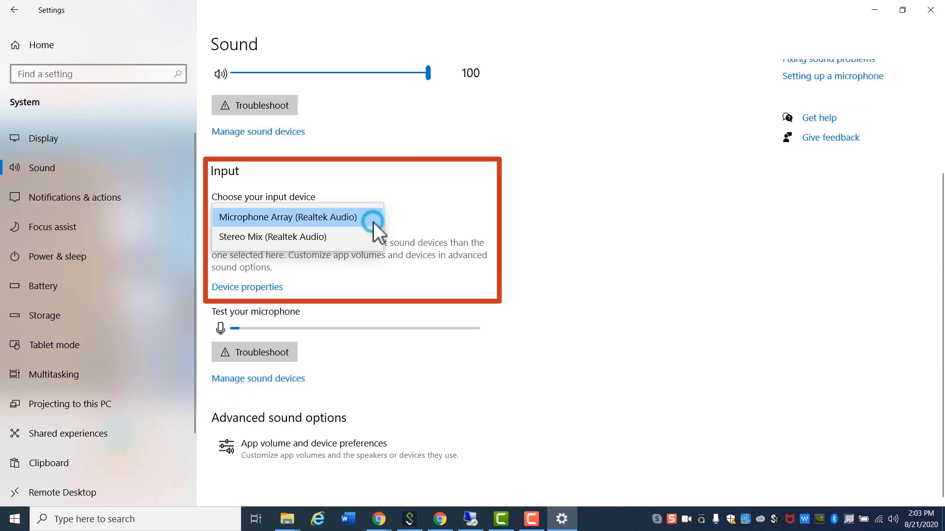
pyautogui.click(340, 221)
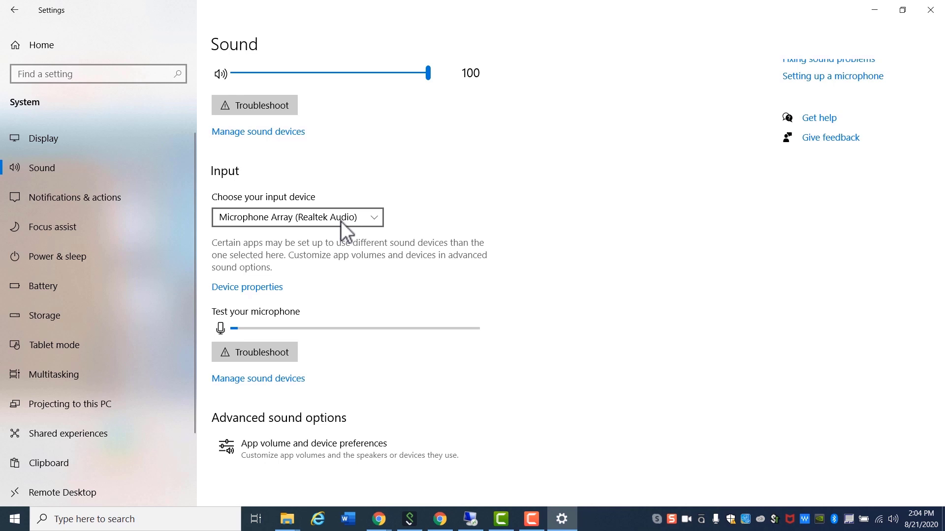
# In the microphone's additional properties Levels, raise Microphone Array from 57 to 72 and confirm
pyautogui.click(271, 290)
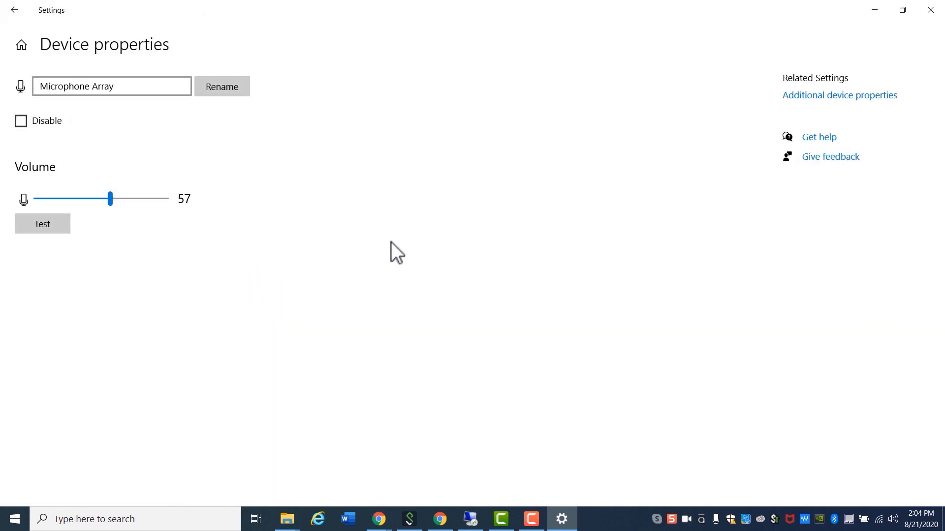
pyautogui.click(812, 95)
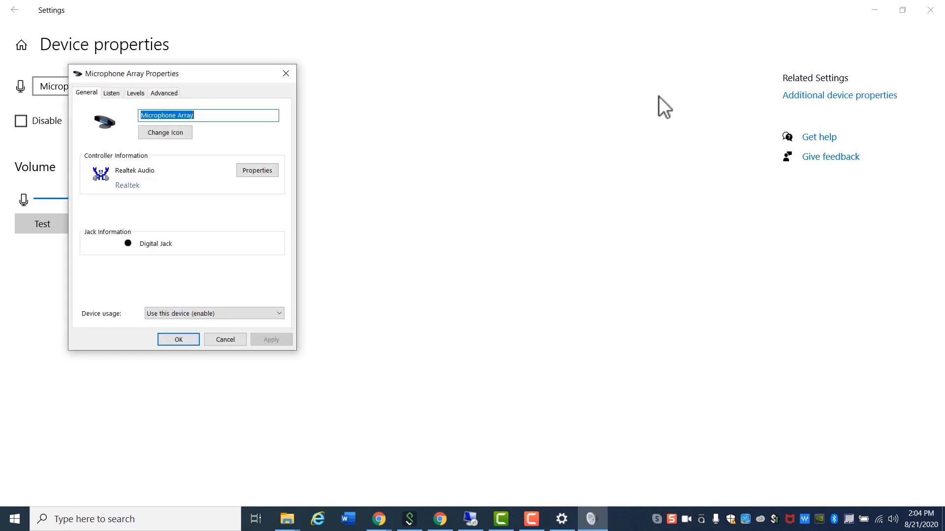
pyautogui.click(143, 96)
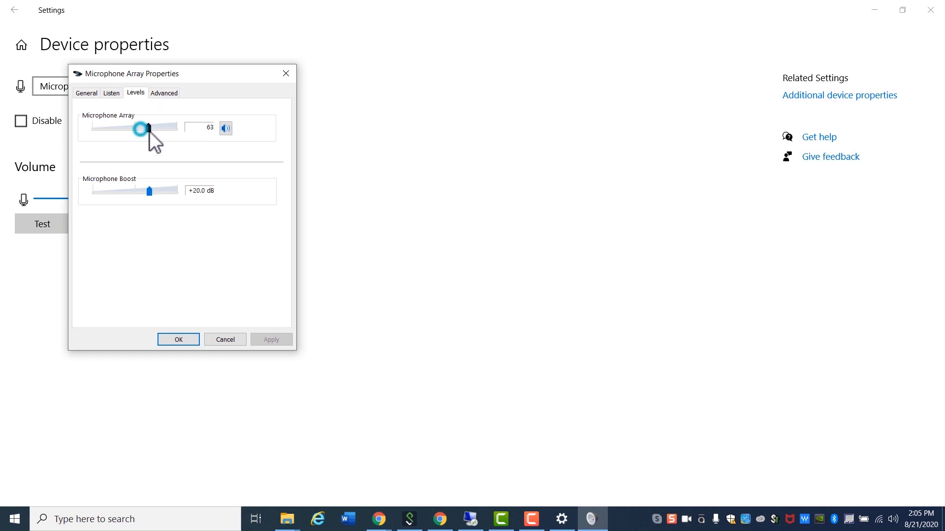
pyautogui.moveTo(141, 129); pyautogui.dragTo(152, 131)
pyautogui.click(178, 340)
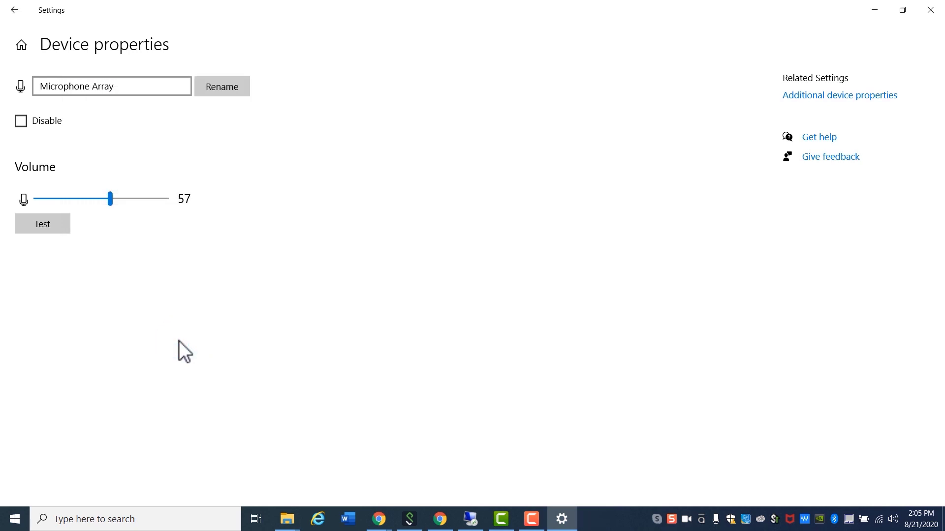
# Return from device properties to the Sound page
pyautogui.click(15, 21)
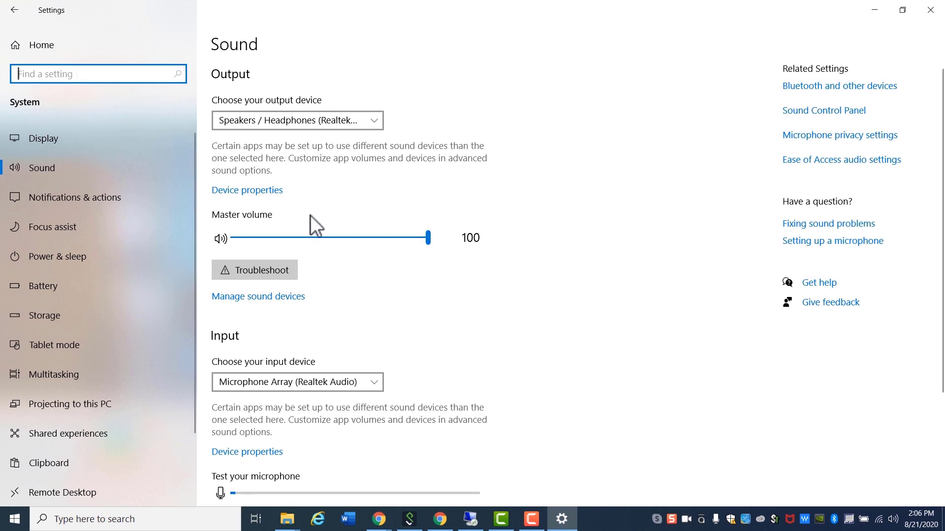
pyautogui.scroll(-3, 314, 222)
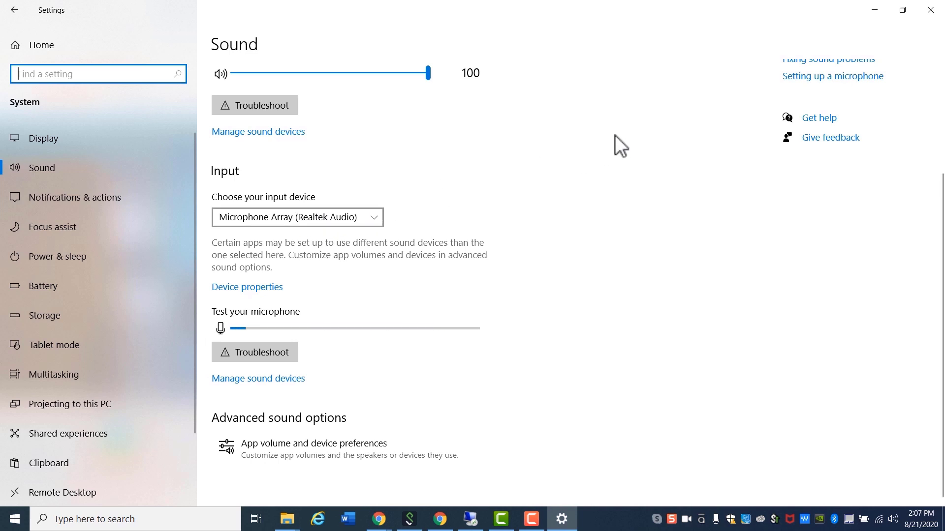
# Reopen Settings and go to the Privacy > Microphone page
pyautogui.click(930, 9)
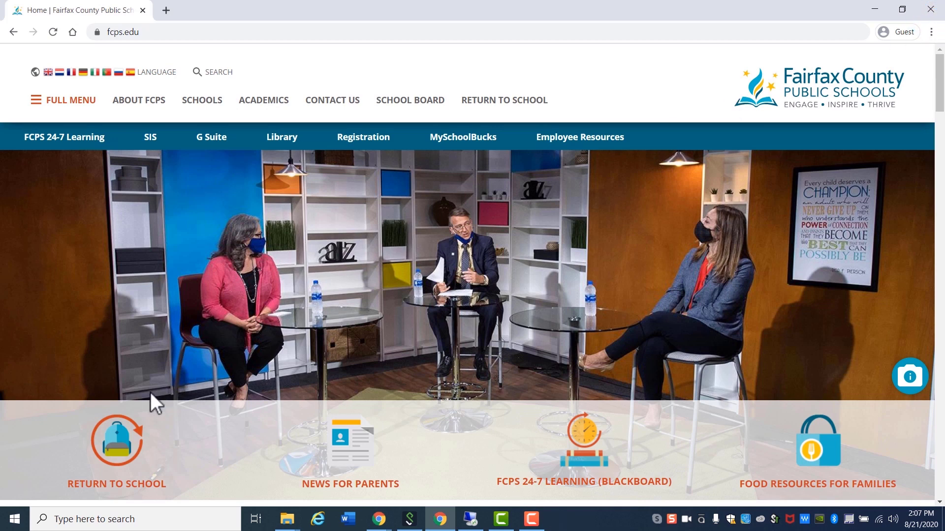
pyautogui.click(22, 515)
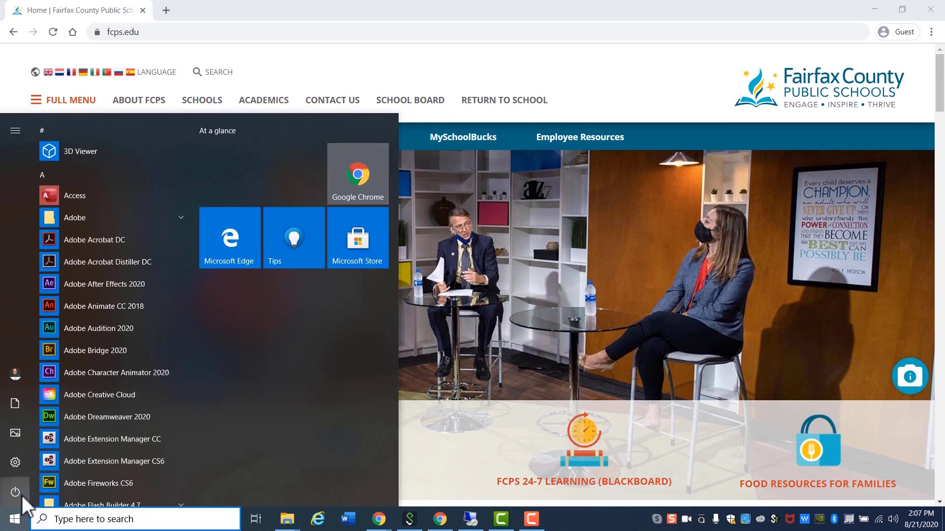
pyautogui.click(22, 460)
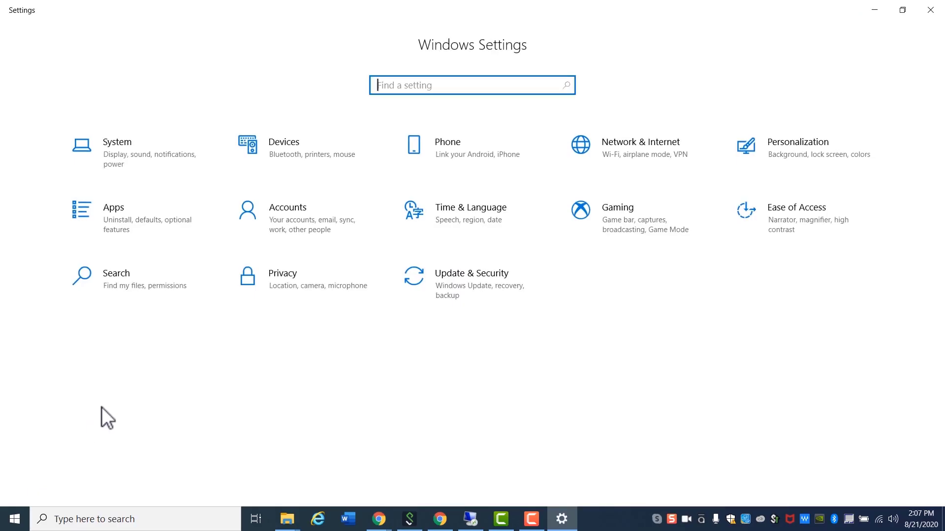
pyautogui.click(330, 279)
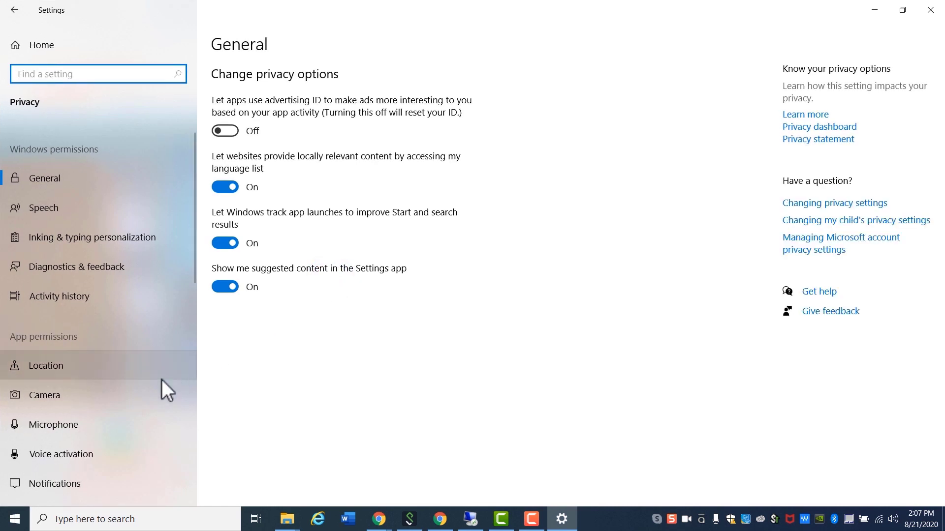
pyautogui.click(126, 428)
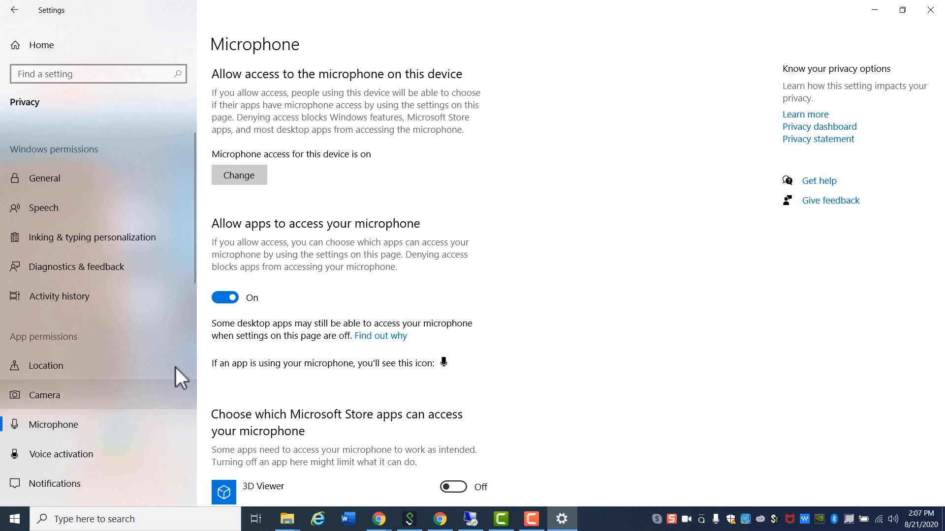
# Toggle microphone access for this device off and back on, leaving it enabled
pyautogui.click(261, 181)
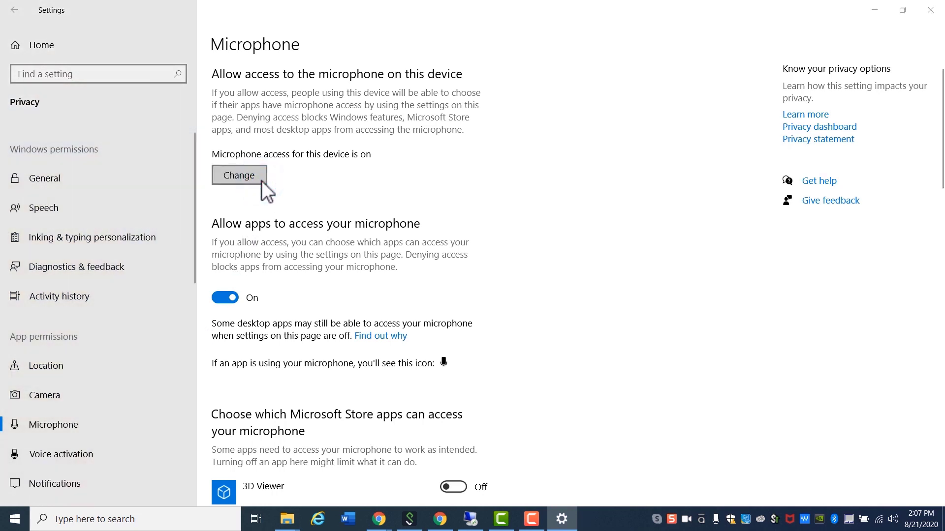
pyautogui.click(211, 132)
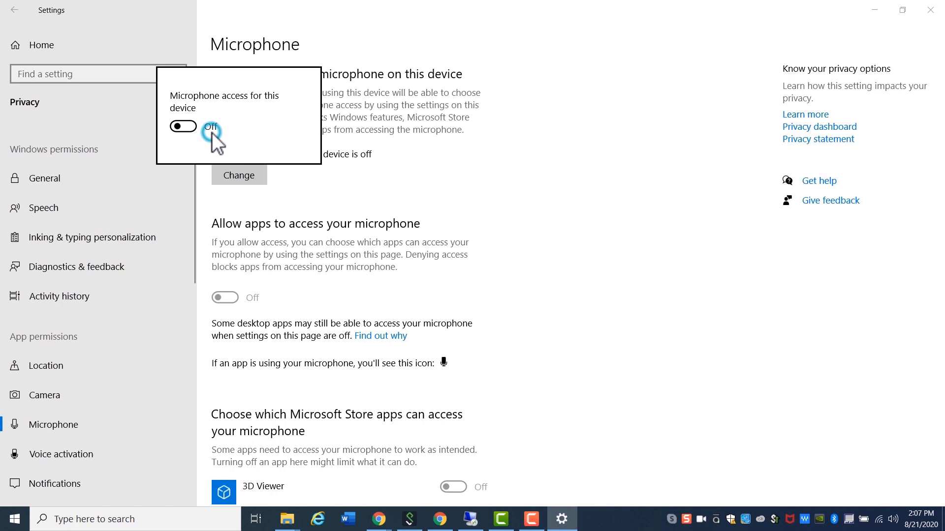
pyautogui.click(212, 132)
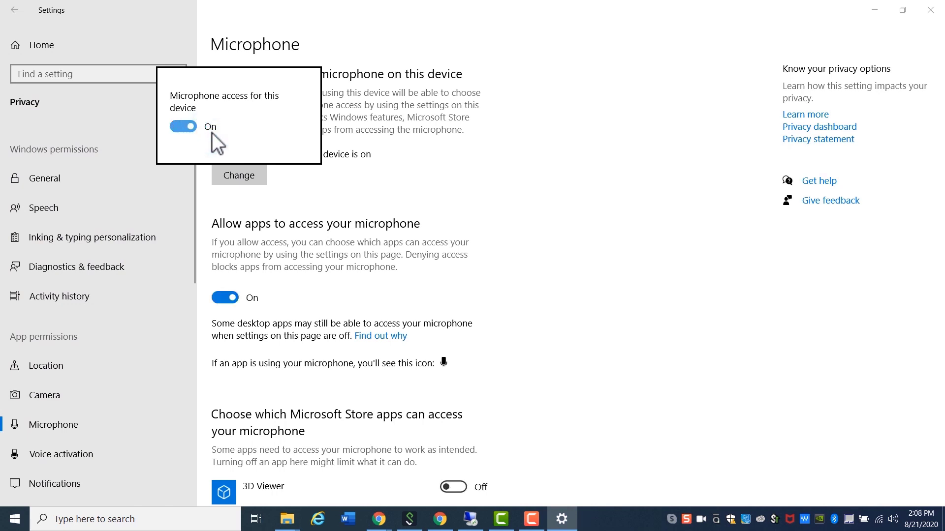
pyautogui.click(308, 191)
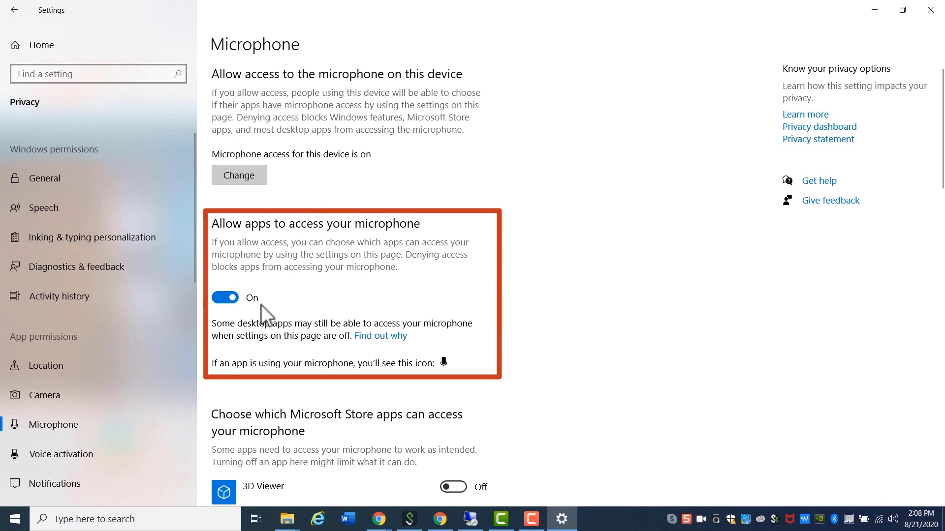
# Toggle app and desktop app microphone access, leaving both allowed
pyautogui.click(245, 298)
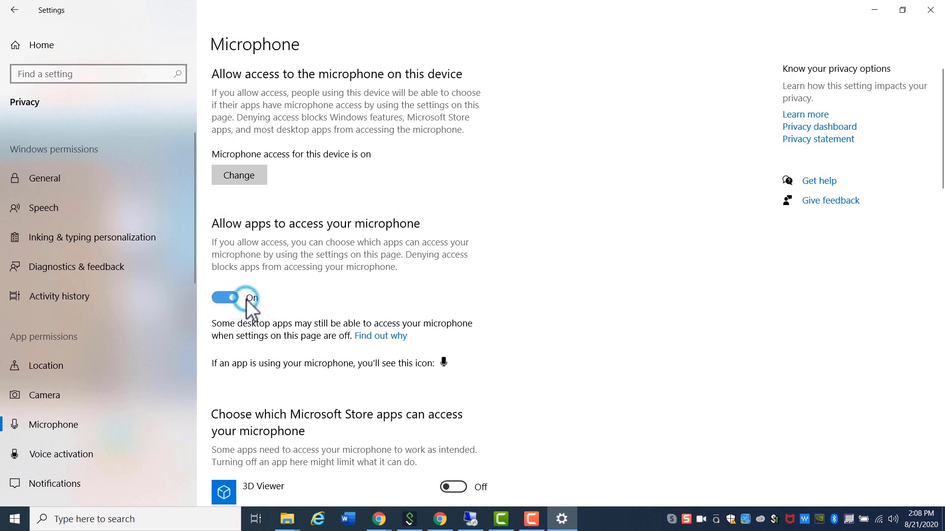
pyautogui.scroll(-1, 246, 299)
pyautogui.scroll(-2, 245, 299)
pyautogui.scroll(-2, 245, 300)
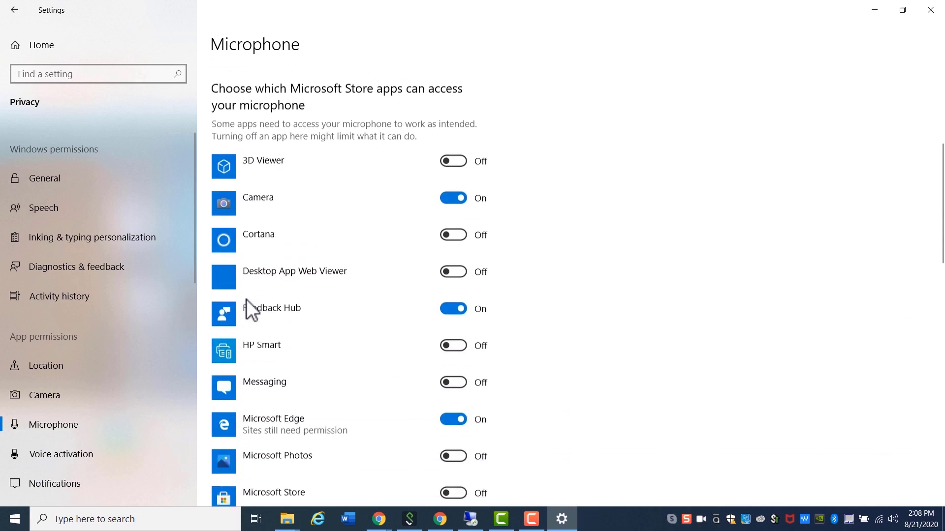
pyautogui.scroll(-2, 246, 299)
pyautogui.scroll(-3, 245, 299)
pyautogui.scroll(-3, 245, 299)
pyautogui.scroll(-1, 246, 299)
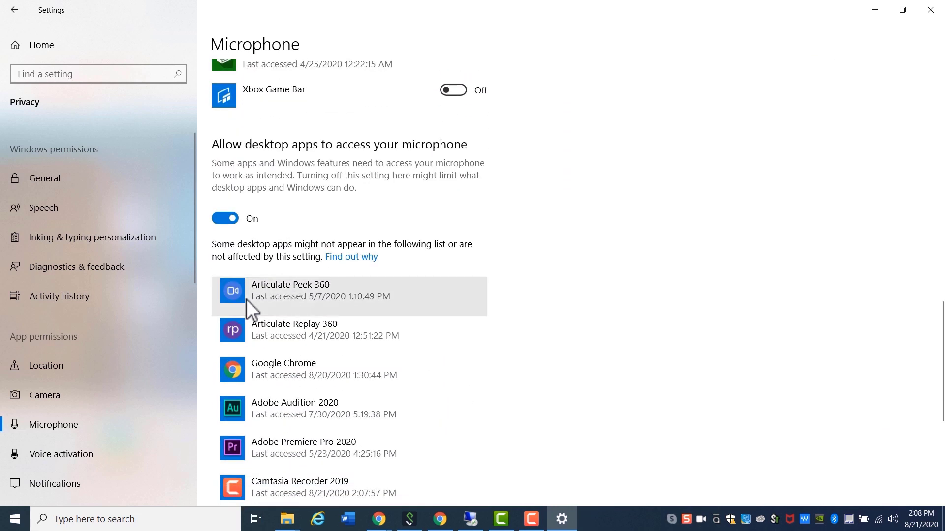
pyautogui.click(251, 220)
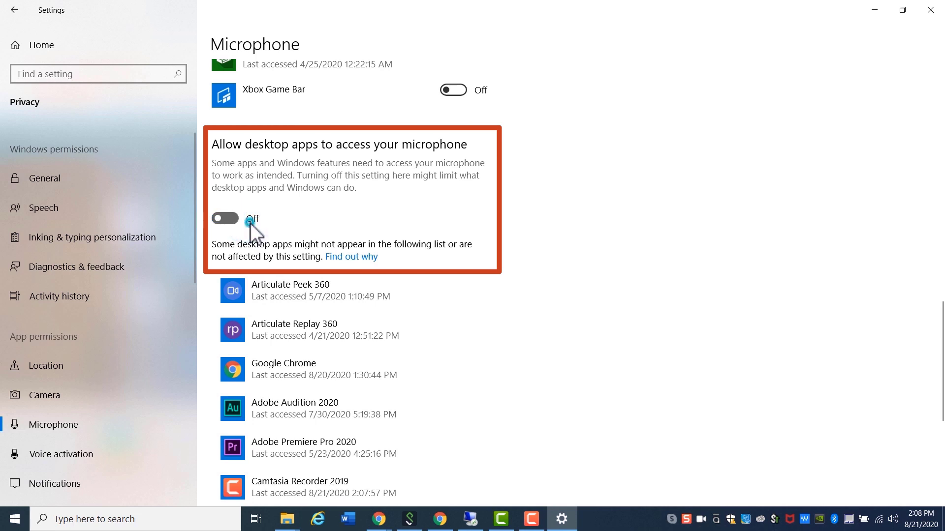
pyautogui.click(251, 220)
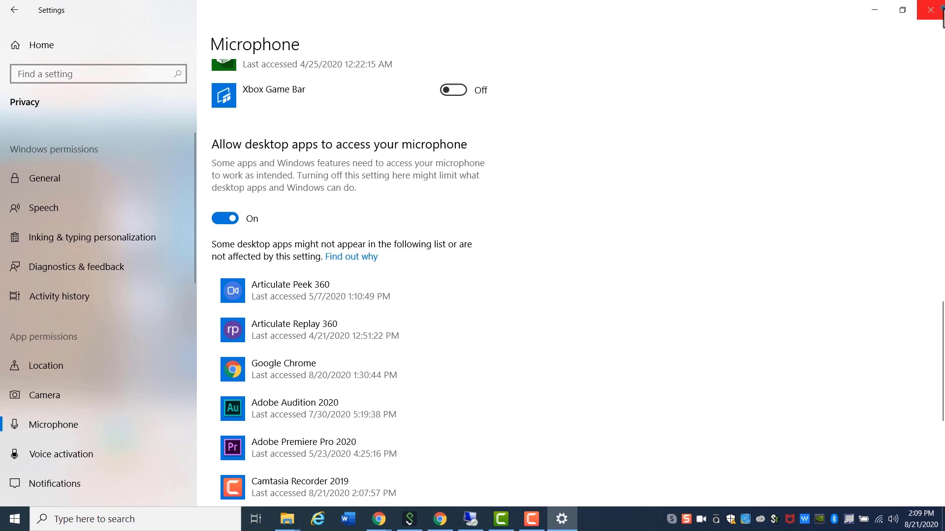
# Close Settings and navigate Chrome to meet.google.com
pyautogui.click(931, 9)
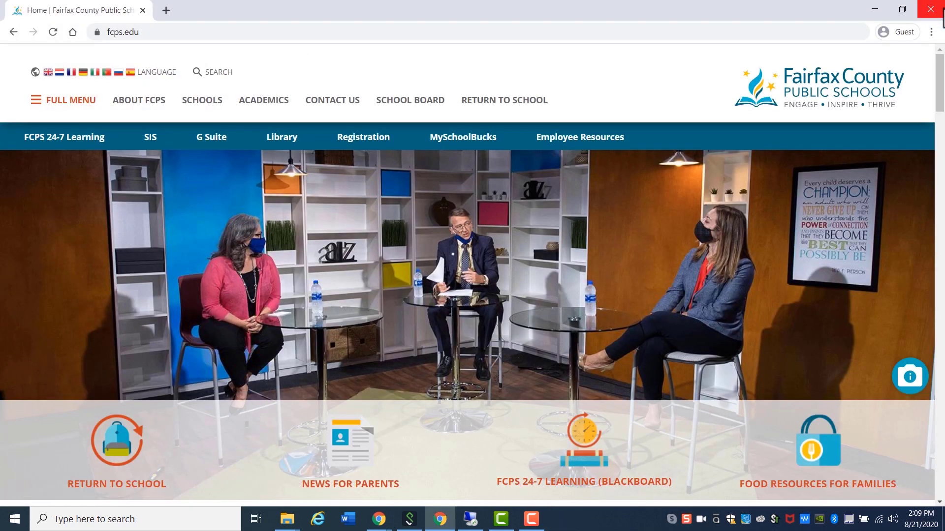
pyautogui.click(668, 37)
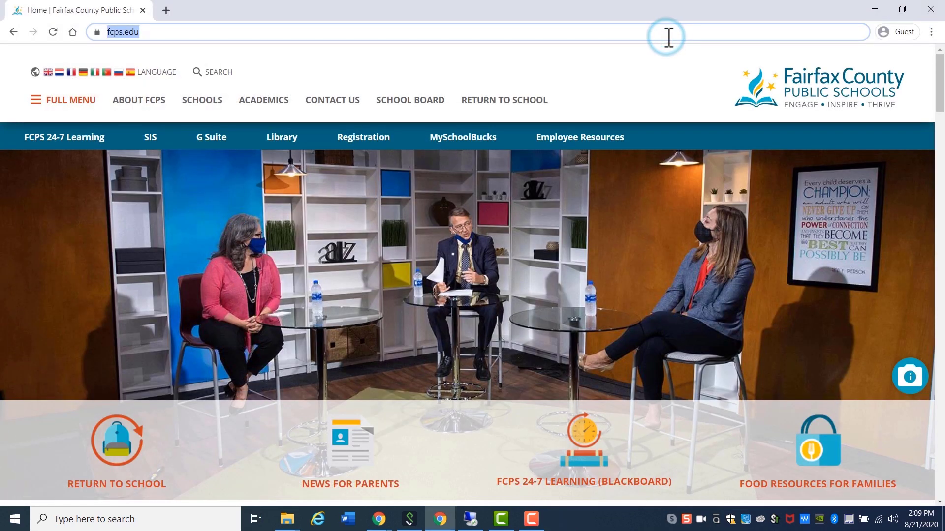
pyautogui.write('meet.goog')
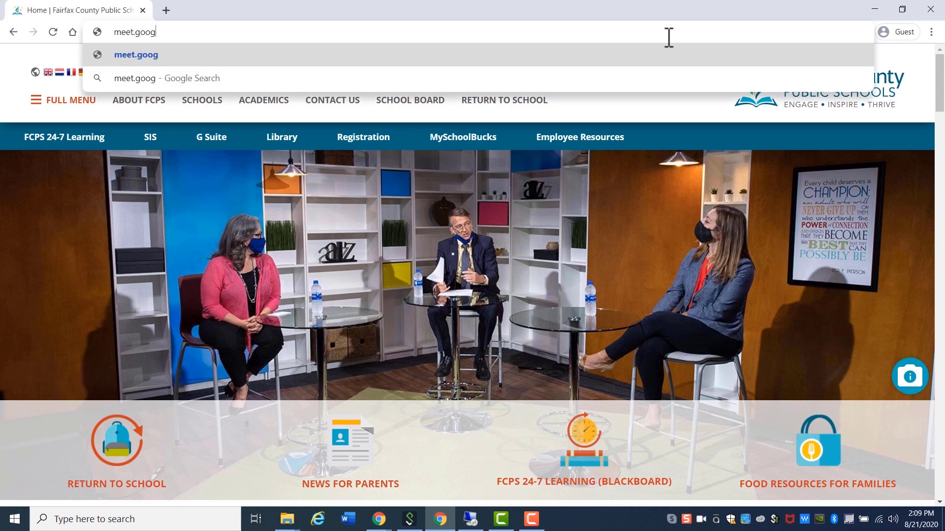
pyautogui.write('e')
pyautogui.press('BackSpace')
pyautogui.write('le.com')
pyautogui.press('Return')
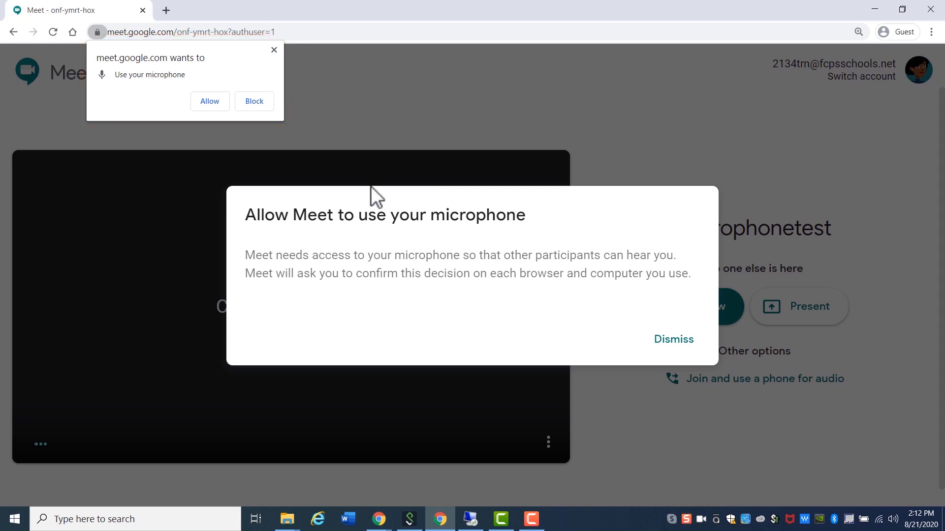
# Block the Meet microphonetest page's microphone request
pyautogui.click(216, 105)
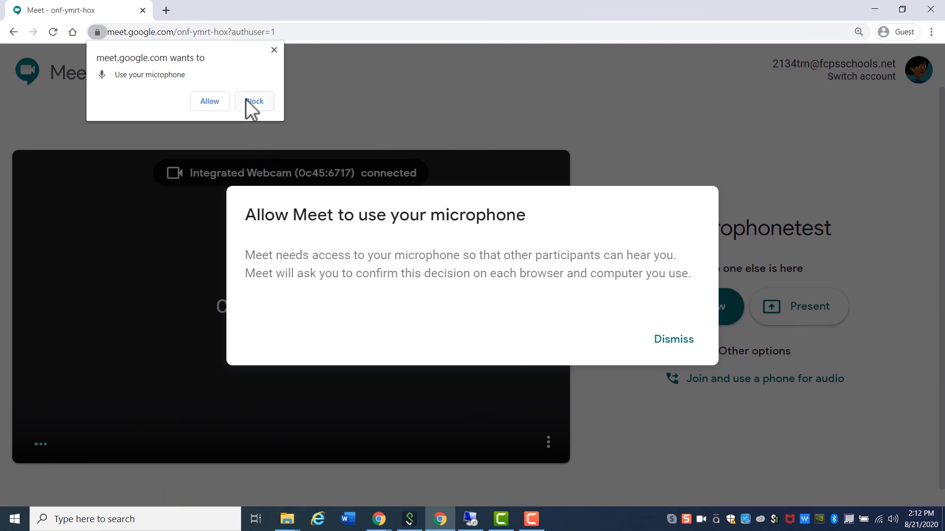
pyautogui.click(246, 101)
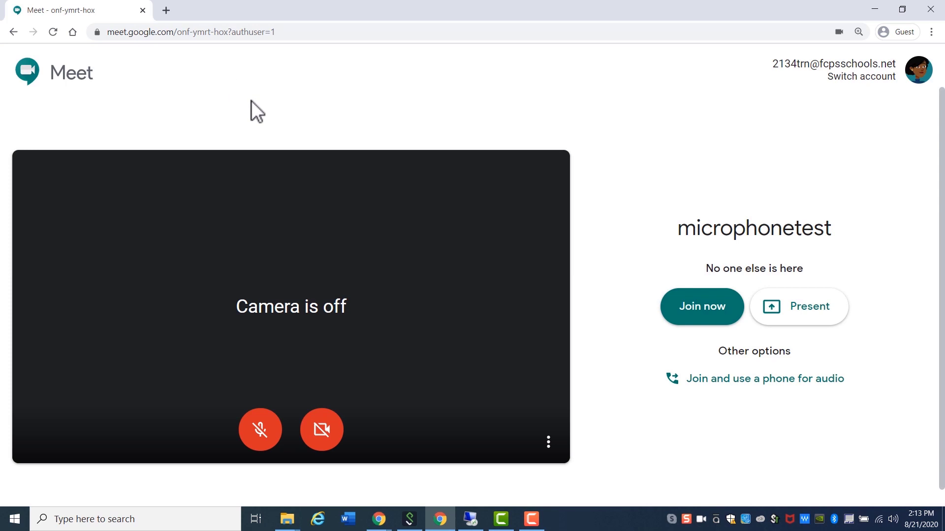
# Show the Ask/Allow/Block choices for Meet's microphone permission from the lock icon
pyautogui.click(98, 36)
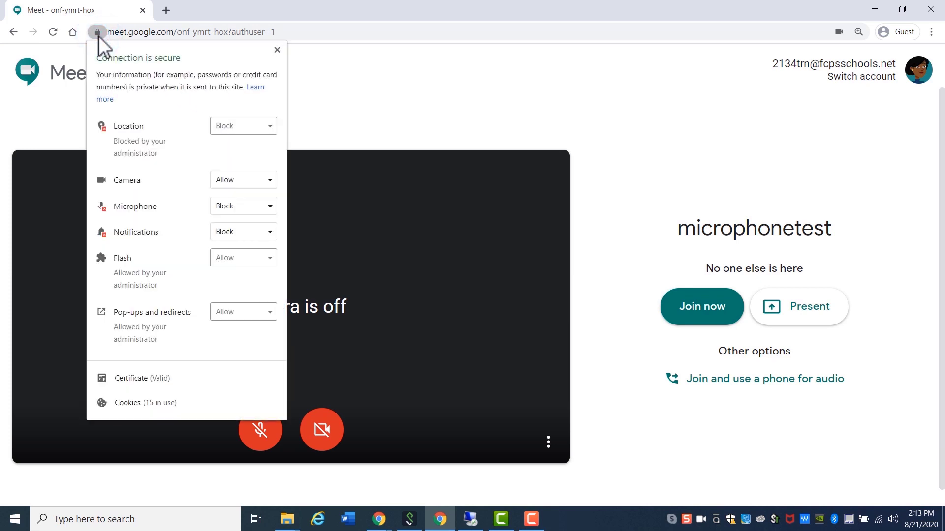
pyautogui.click(264, 206)
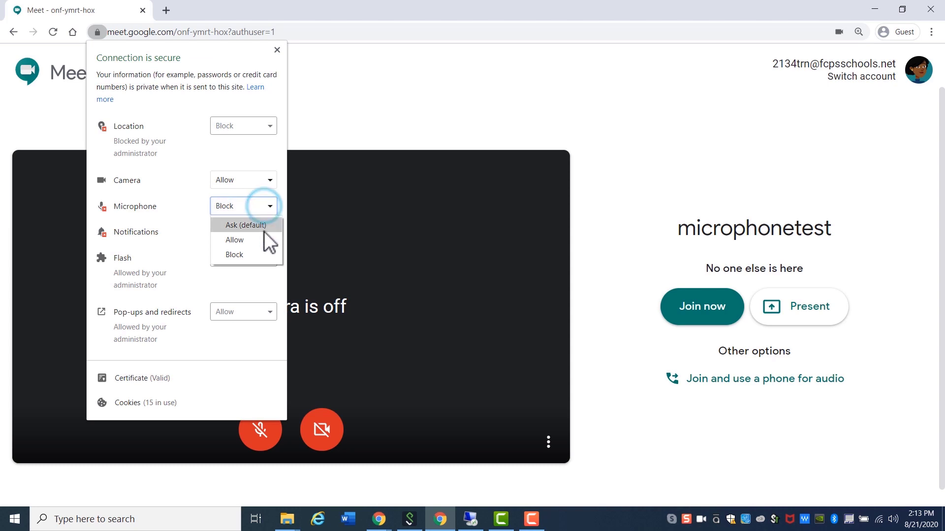